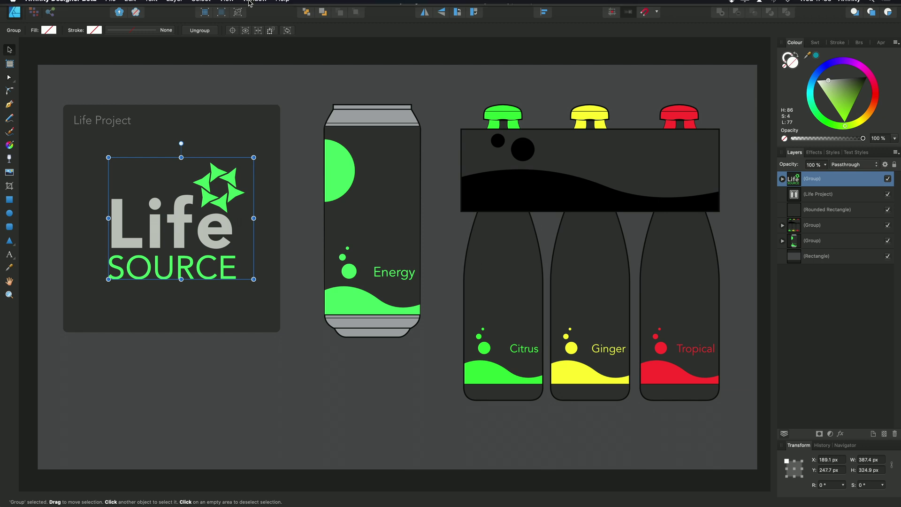
Show the Symbols studio and create a symbol from the selected Life SOURCE logo group.
click(226, 5)
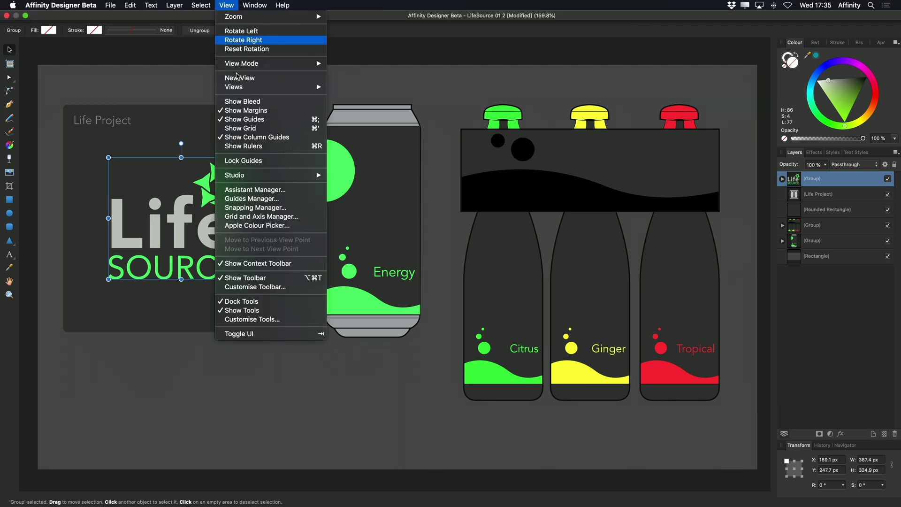
mouse_move(262, 175)
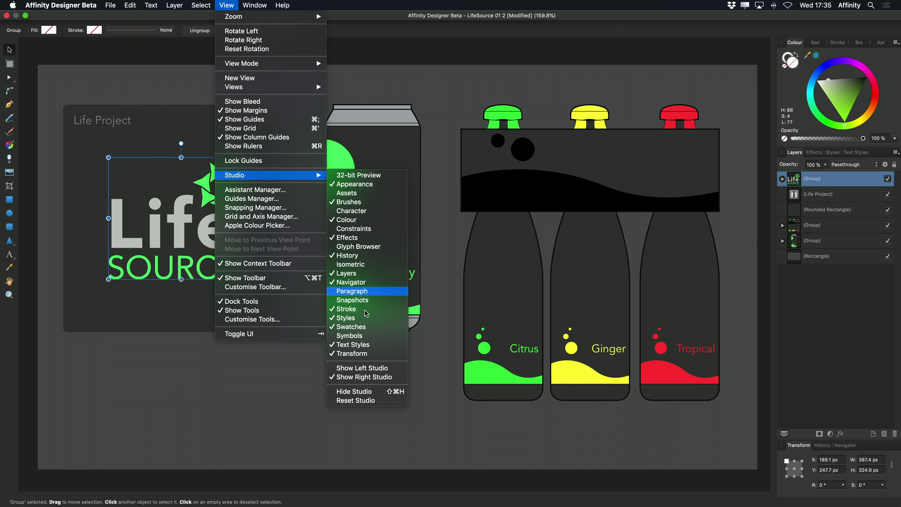
click(370, 338)
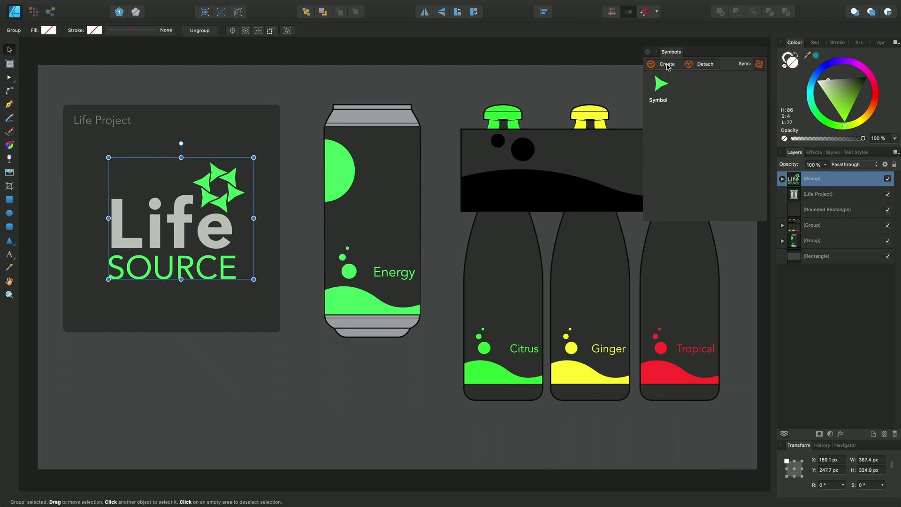
click(668, 66)
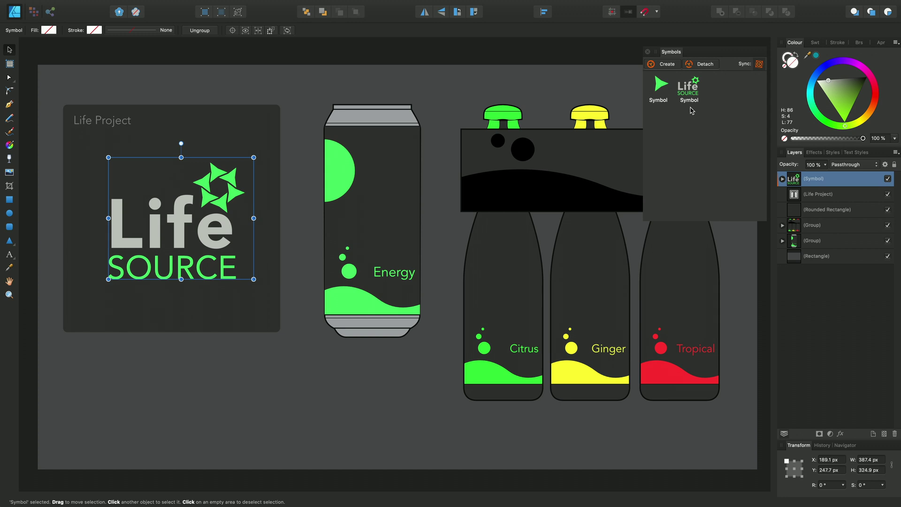
Place an instance of the logo symbol on the can above the Energy text and scale it to about 137 px wide.
drag(690, 111, 332, 233)
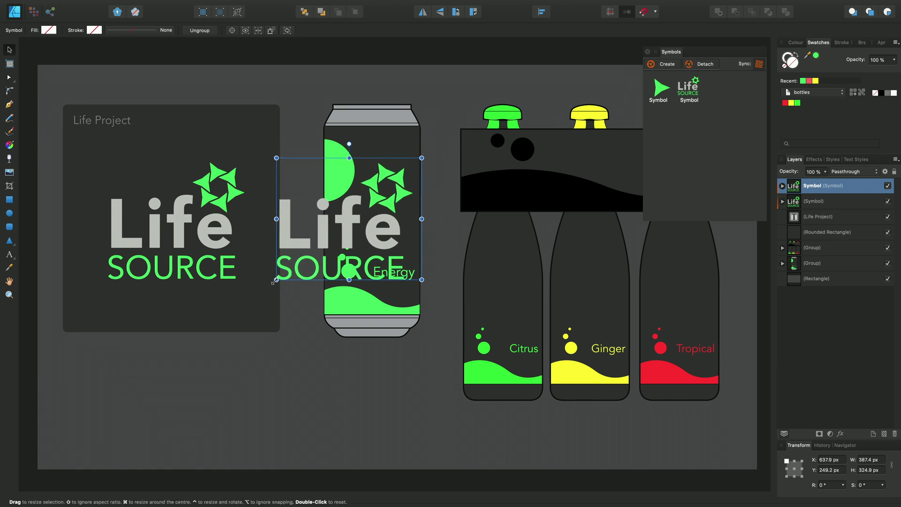
drag(275, 281, 399, 229)
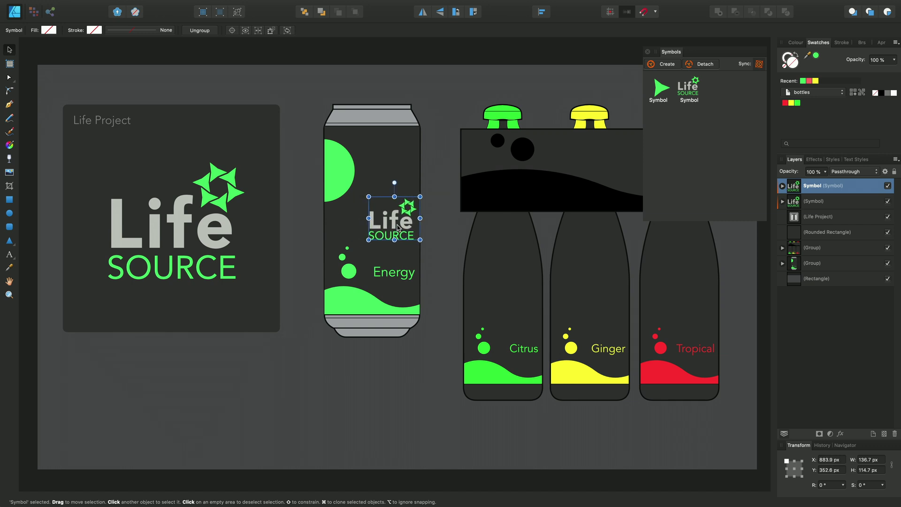
Duplicate the can's logo symbol and place one copy above the flavour name on each of the Citrus, Ginger and Tropical bottles.
key(super+j)
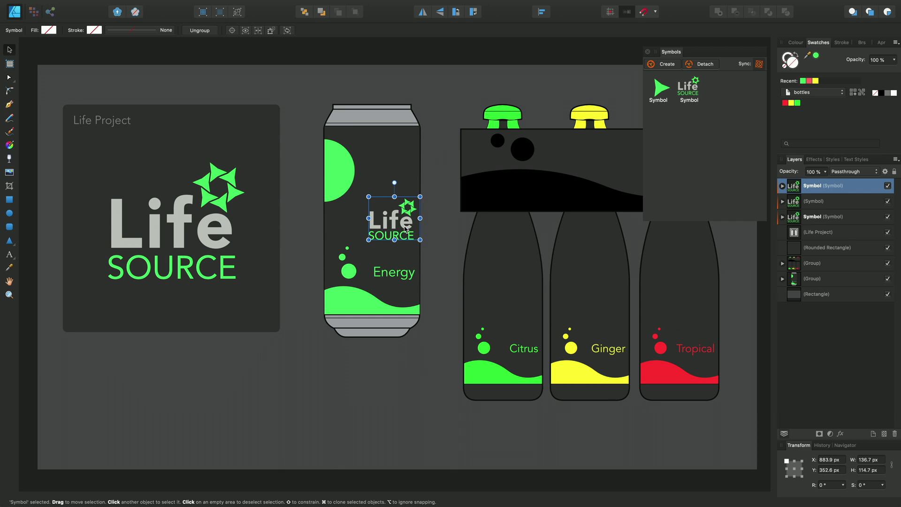
key(super+j)
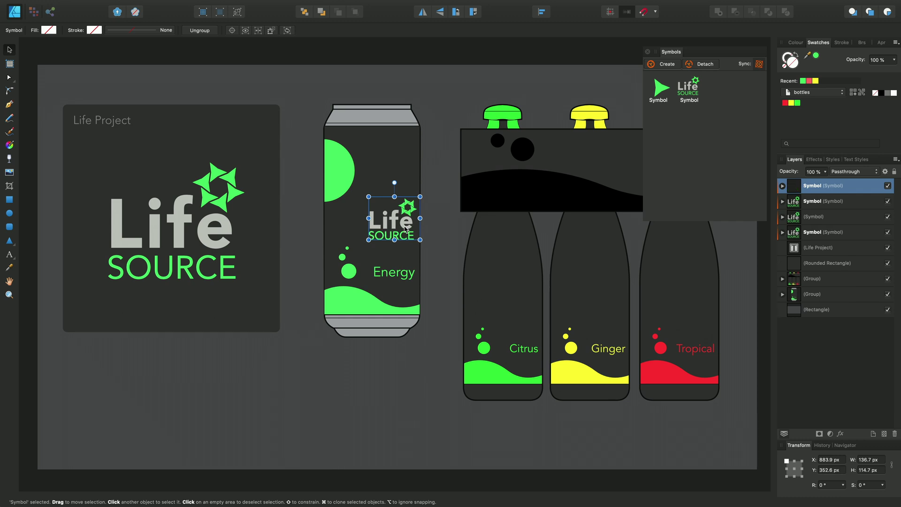
drag(405, 229, 521, 308)
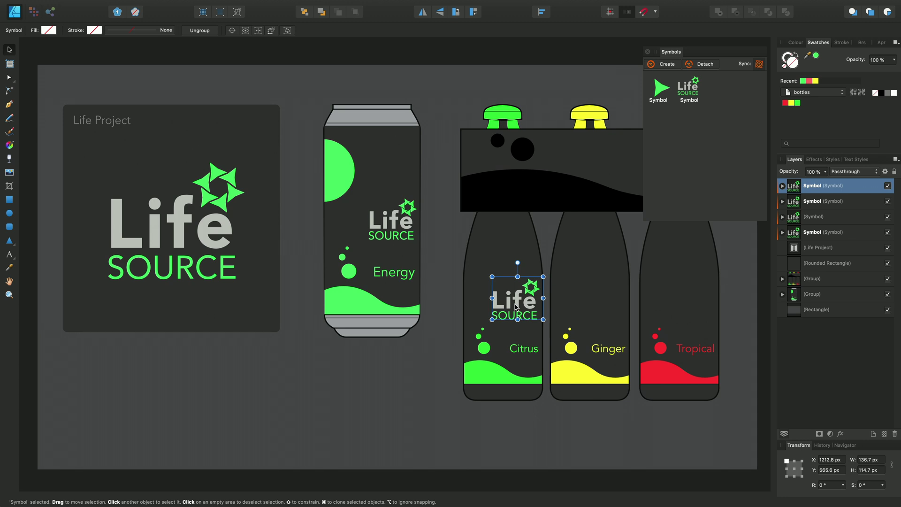
key(super+j)
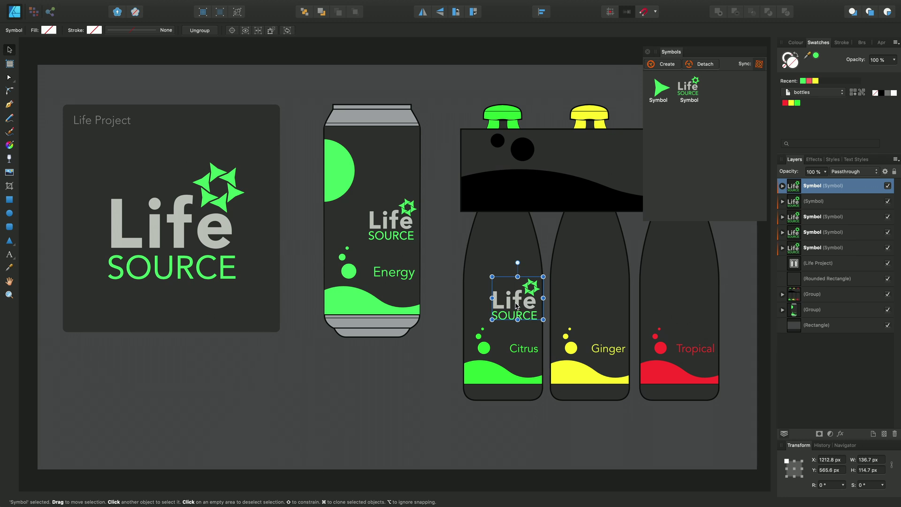
drag(516, 306, 603, 310)
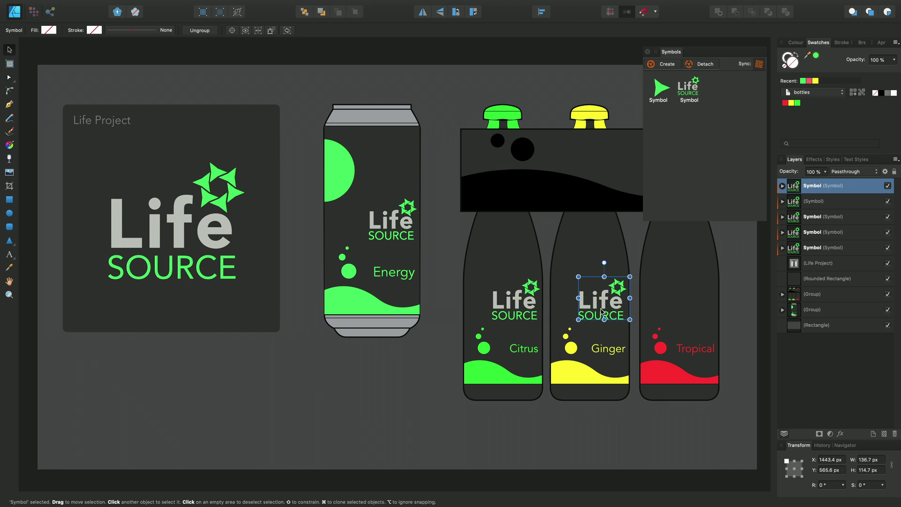
key(super+j)
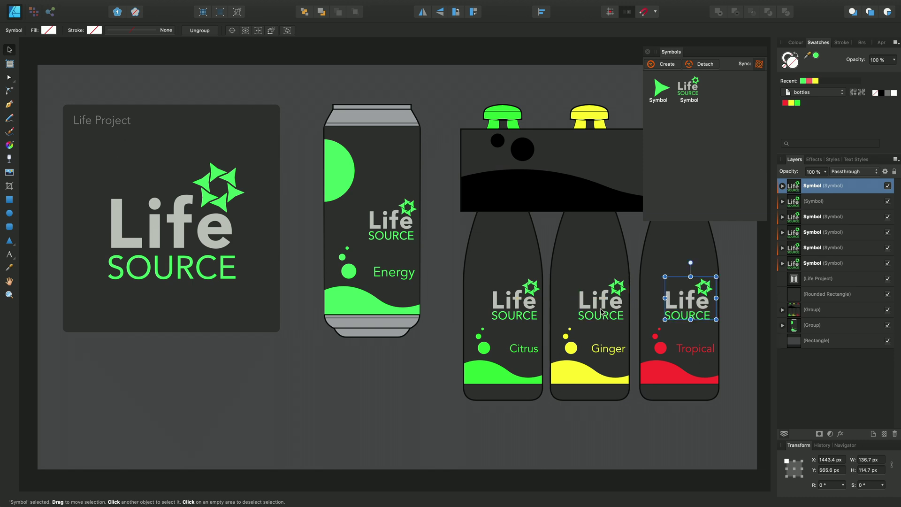
Set the SOURCE text inside the Life Project card's logo symbol to the Axis font at 72 pt.
click(795, 267)
key(t)
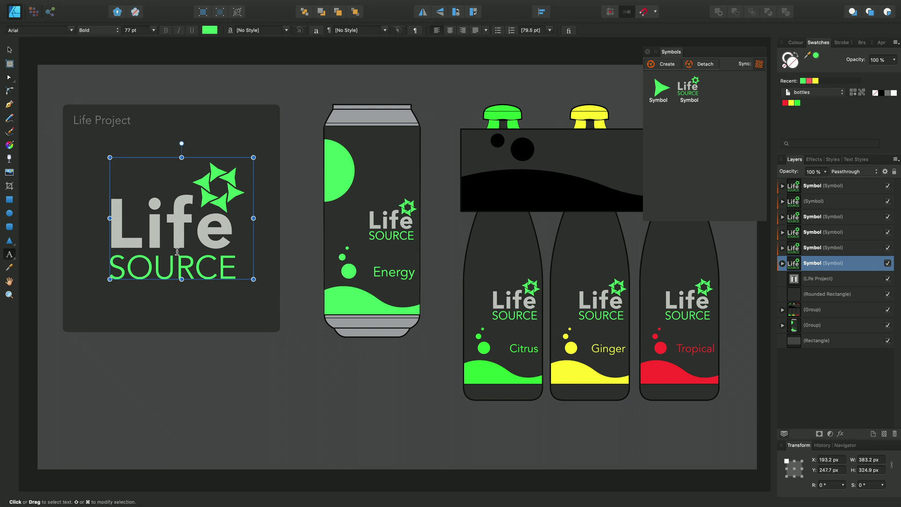
scroll(192, 258, right, 2)
scroll(193, 258, left, 8)
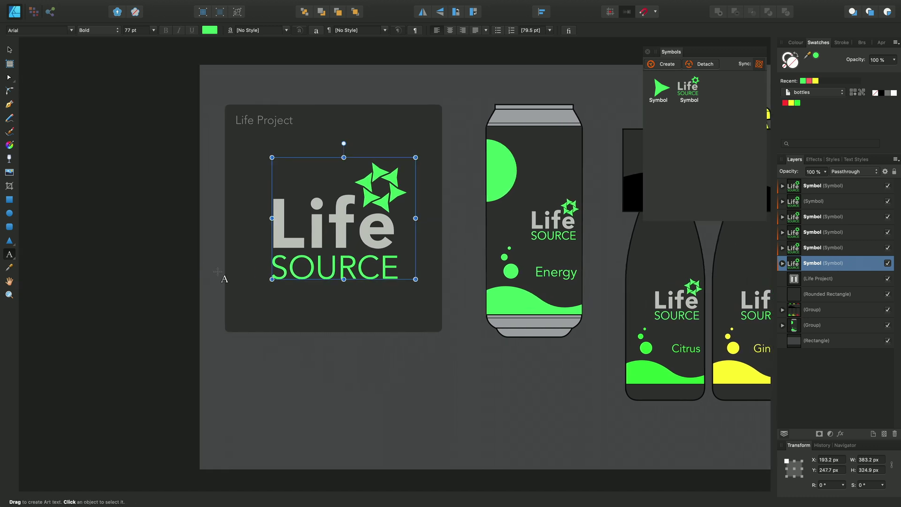
click(781, 263)
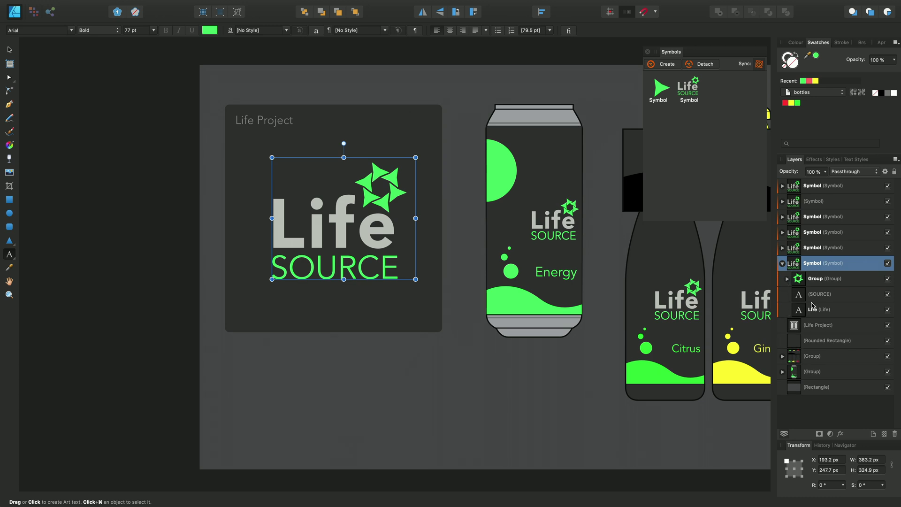
click(816, 295)
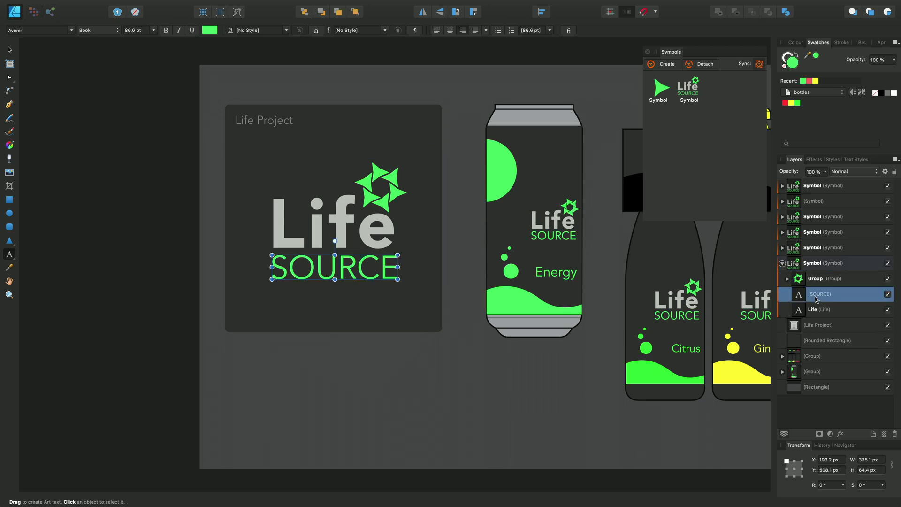
double_click(346, 271)
click(345, 271)
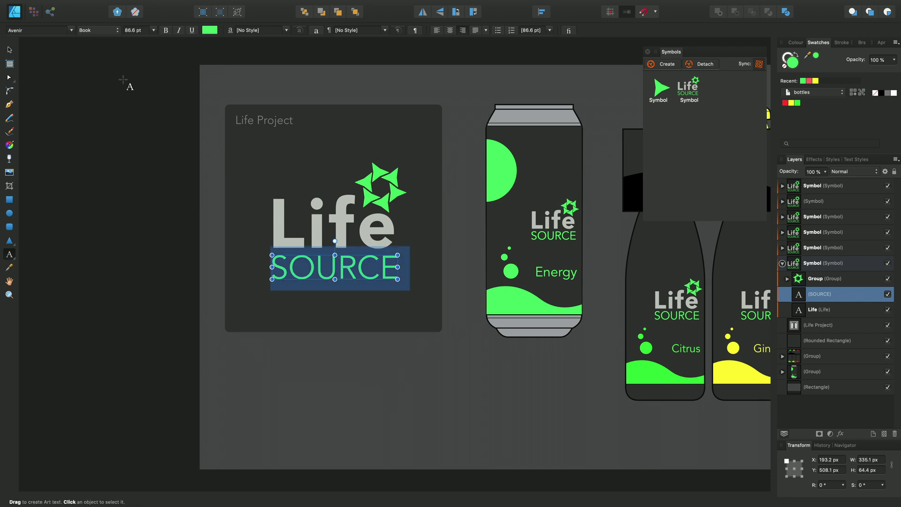
click(71, 31)
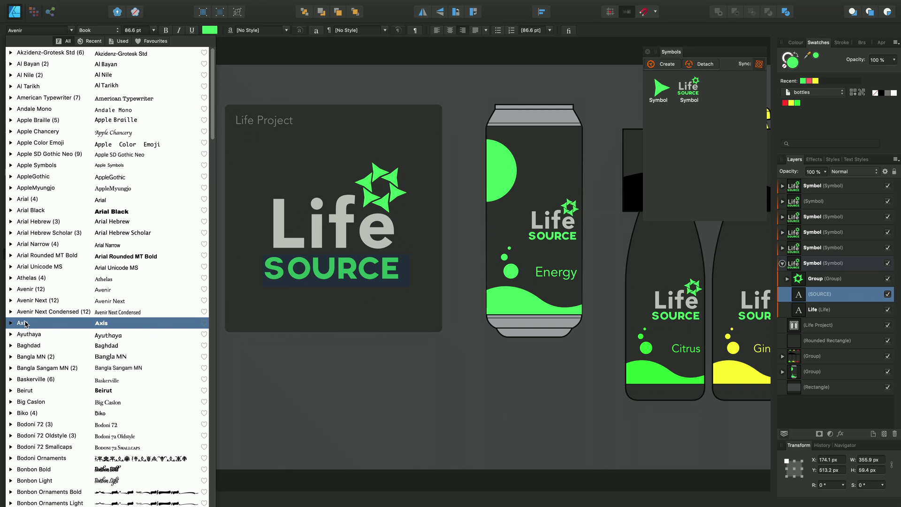
click(25, 323)
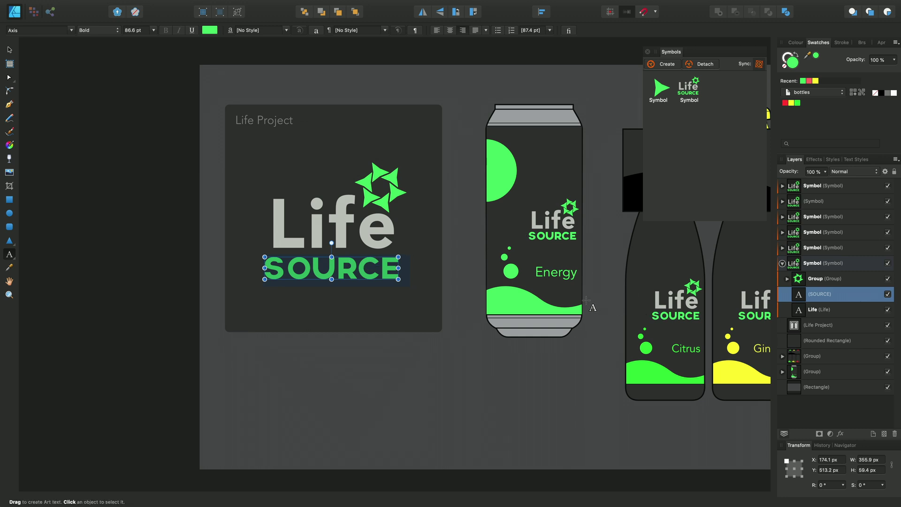
click(153, 30)
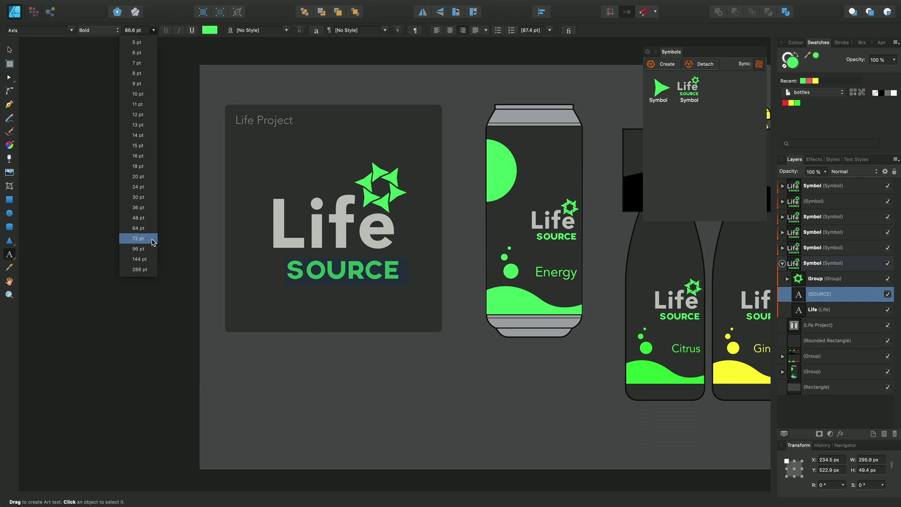
click(153, 241)
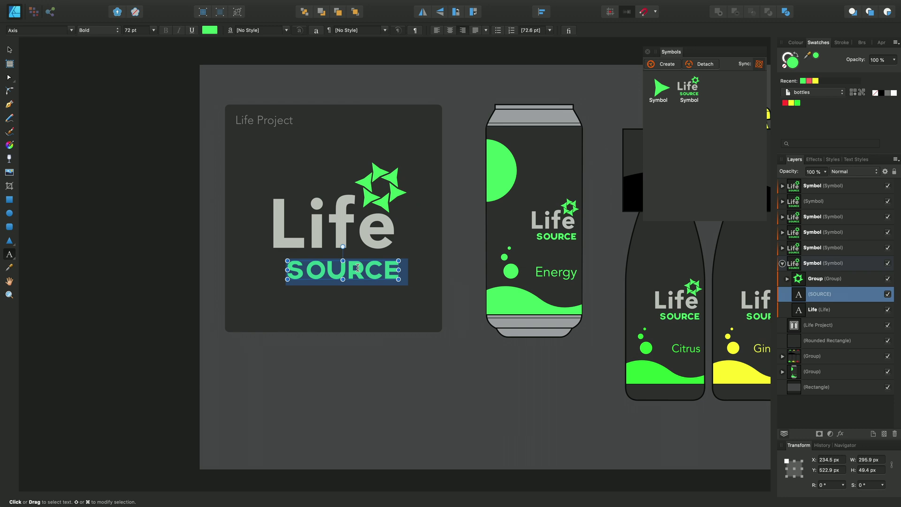
Turn off symbol syncing so that individual logo instances can be edited independently.
scroll(358, 267, right, 2)
scroll(358, 267, left, 6)
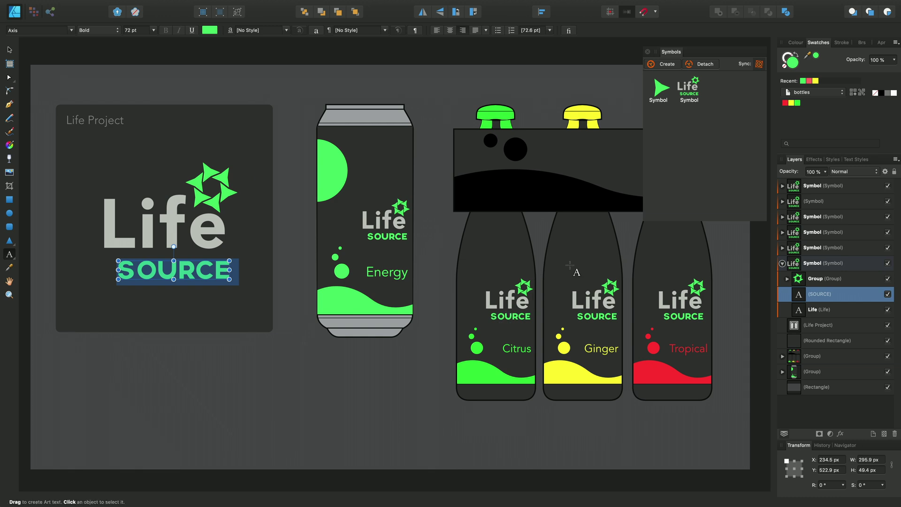
click(759, 64)
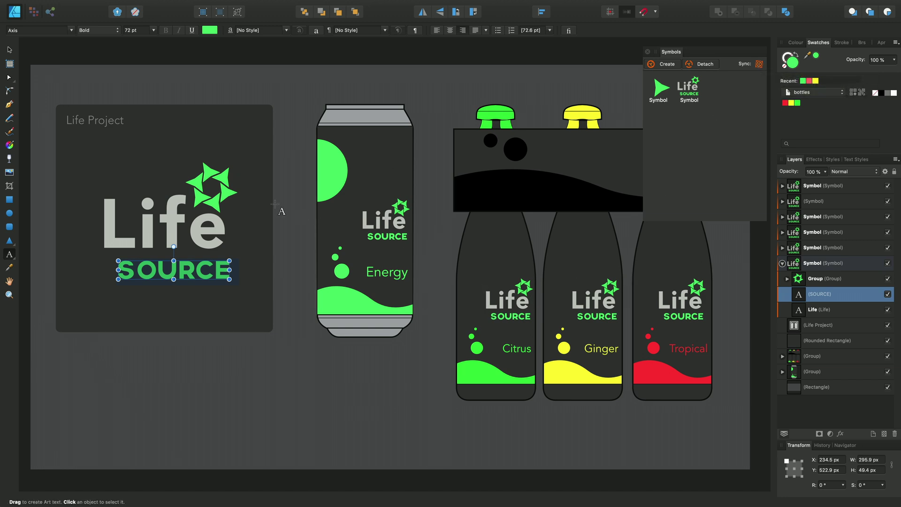
Recolour the SOURCE text of the Citrus bottle's logo with the green swatch from the bottles palette.
click(9, 49)
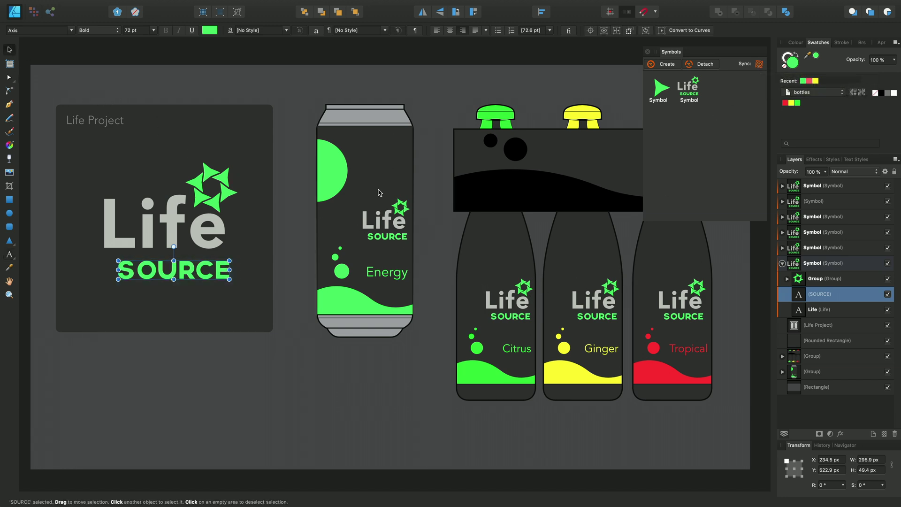
click(513, 300)
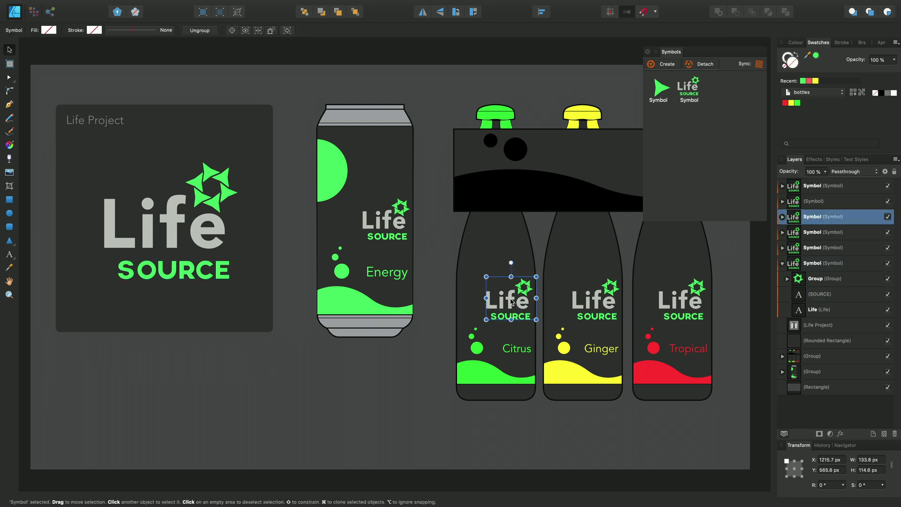
click(782, 217)
click(815, 249)
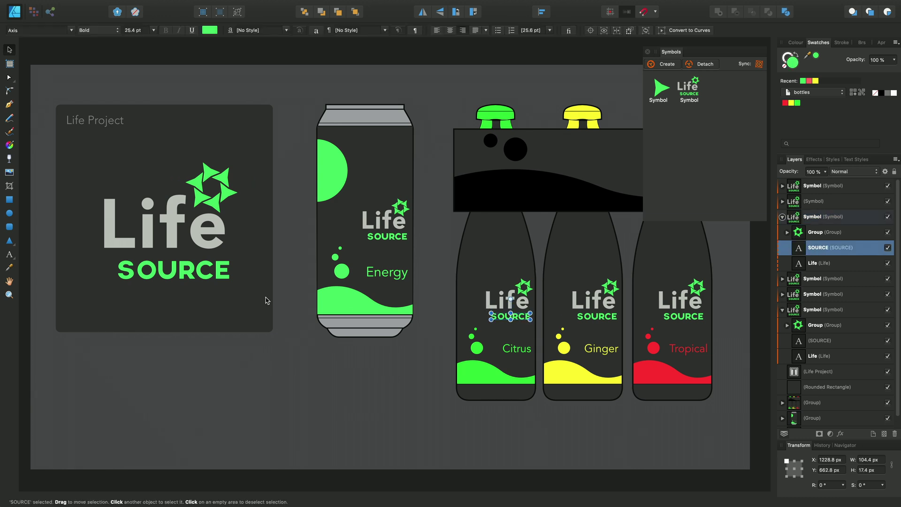
click(9, 256)
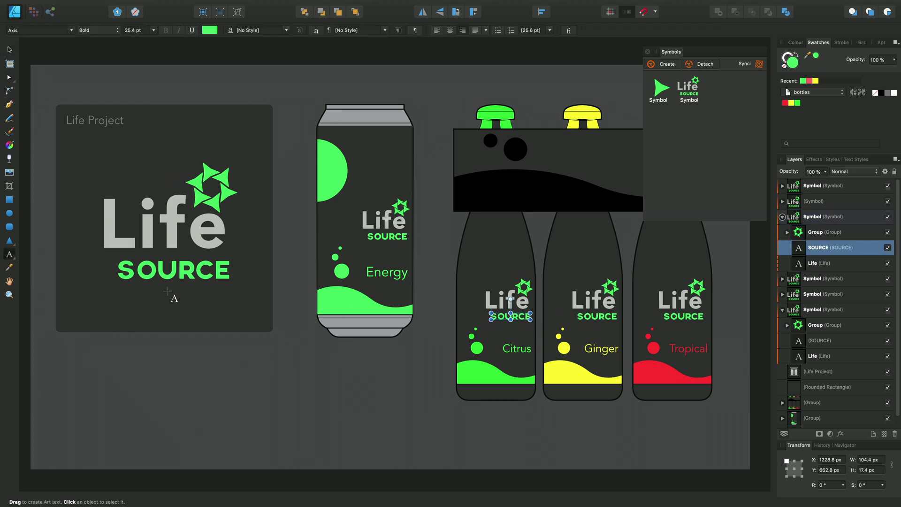
double_click(524, 317)
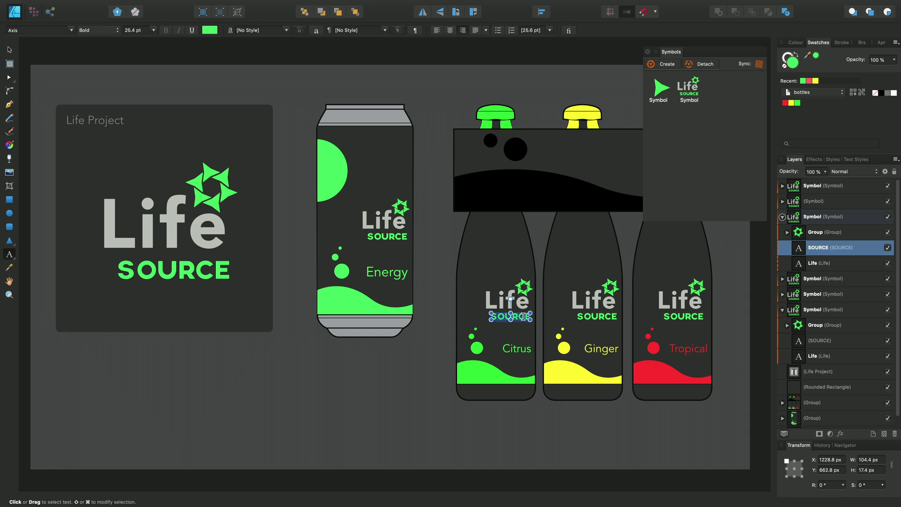
click(797, 103)
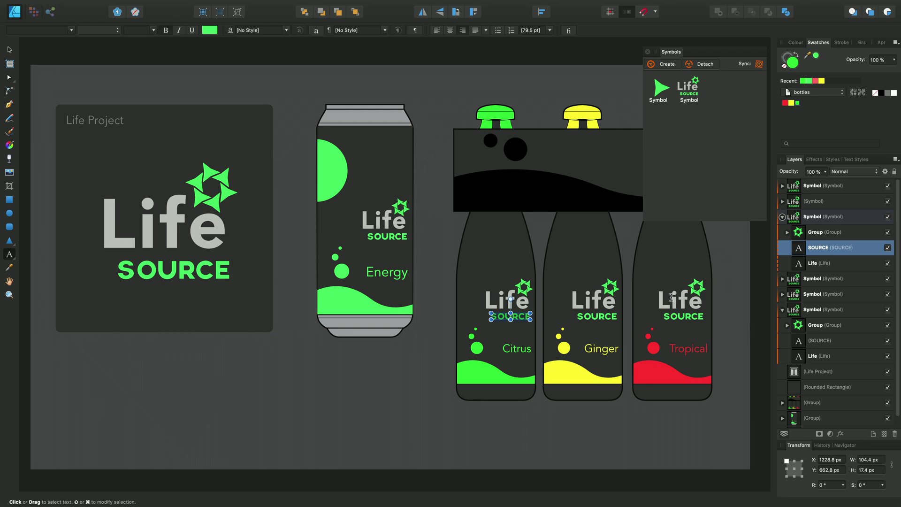
key(Escape)
Recolour the SOURCE text of the Ginger bottle's logo with the yellow swatch from the bottles palette.
click(600, 310)
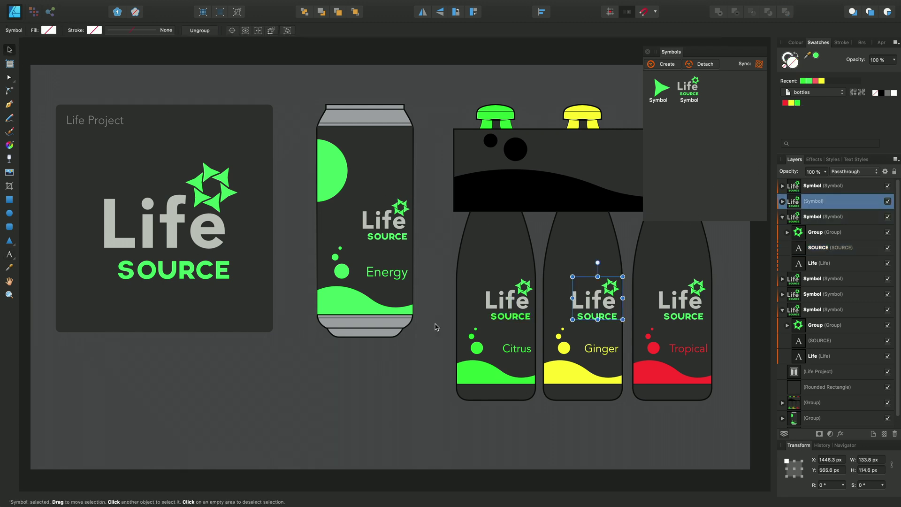
click(783, 201)
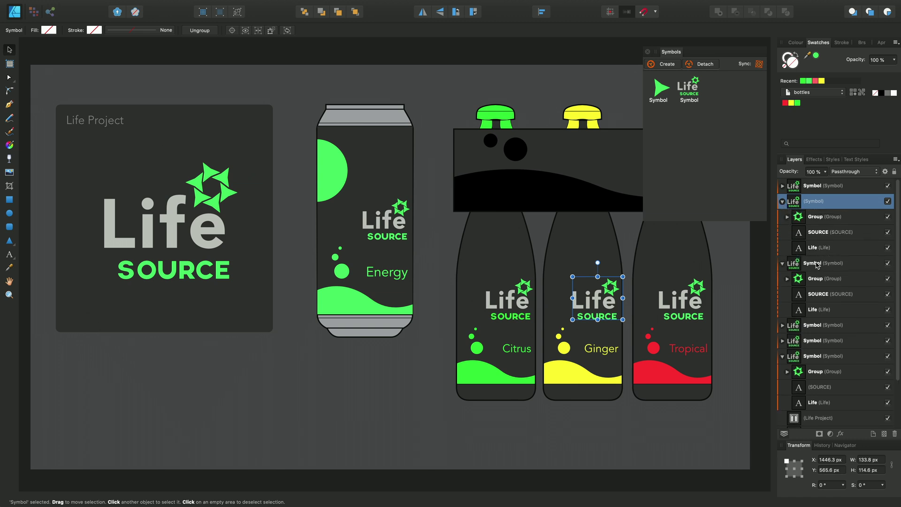
click(817, 234)
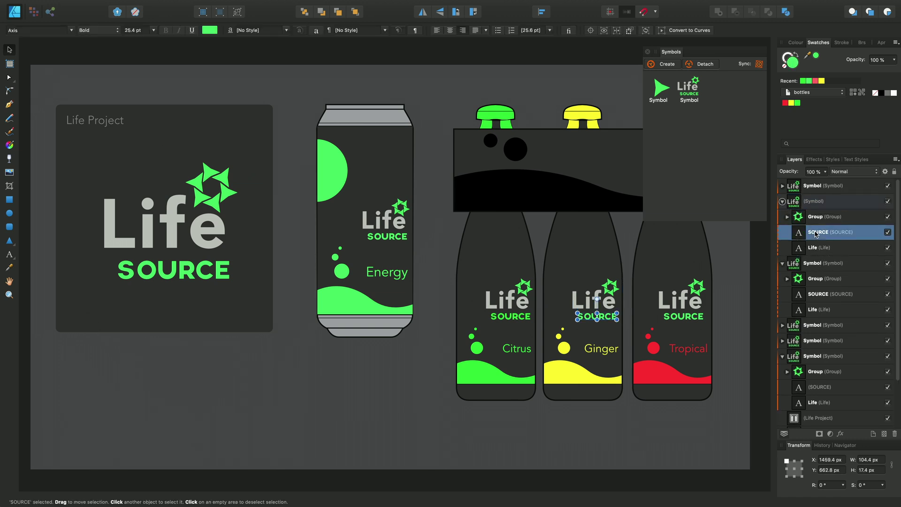
double_click(608, 319)
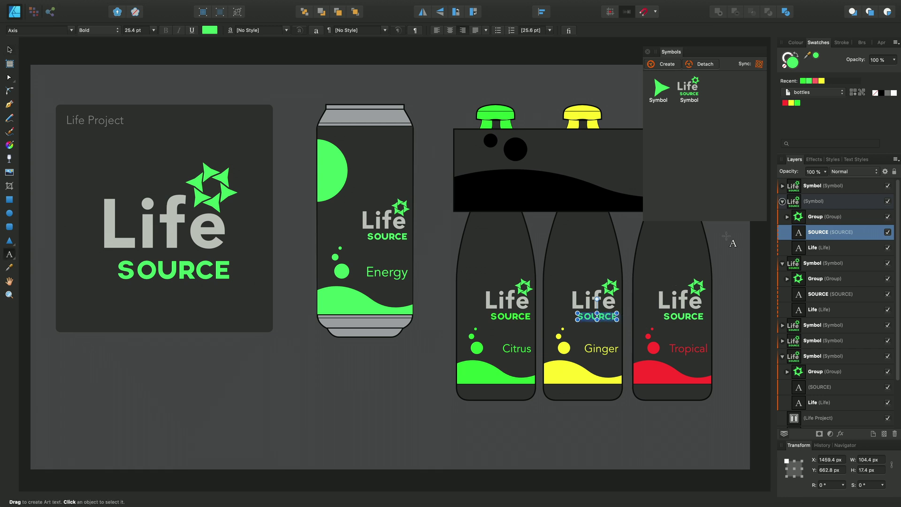
click(791, 102)
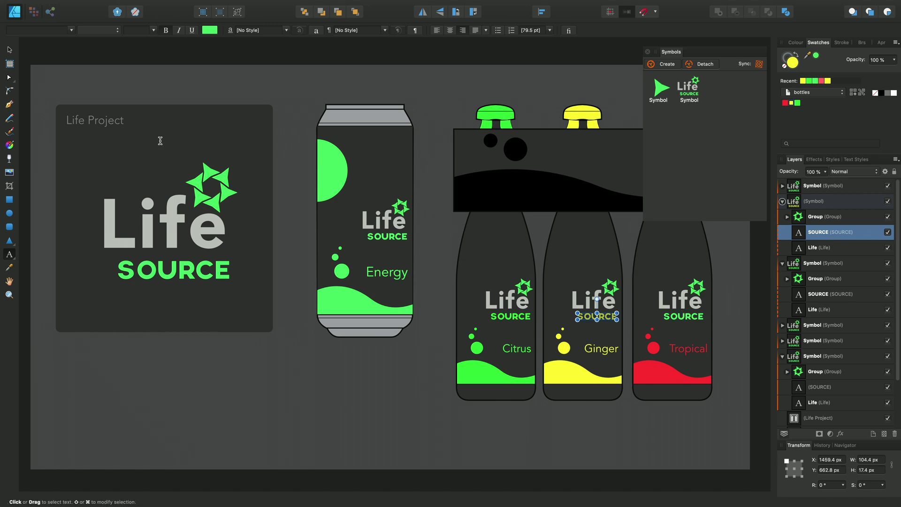
Recolour the SOURCE text of the Tropical bottle's logo with the red swatch from the bottles palette.
click(9, 50)
click(682, 309)
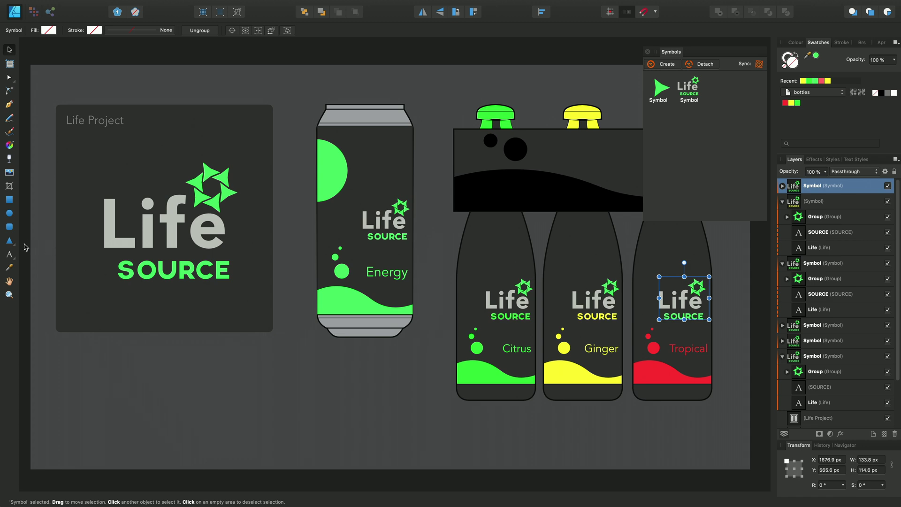
click(10, 254)
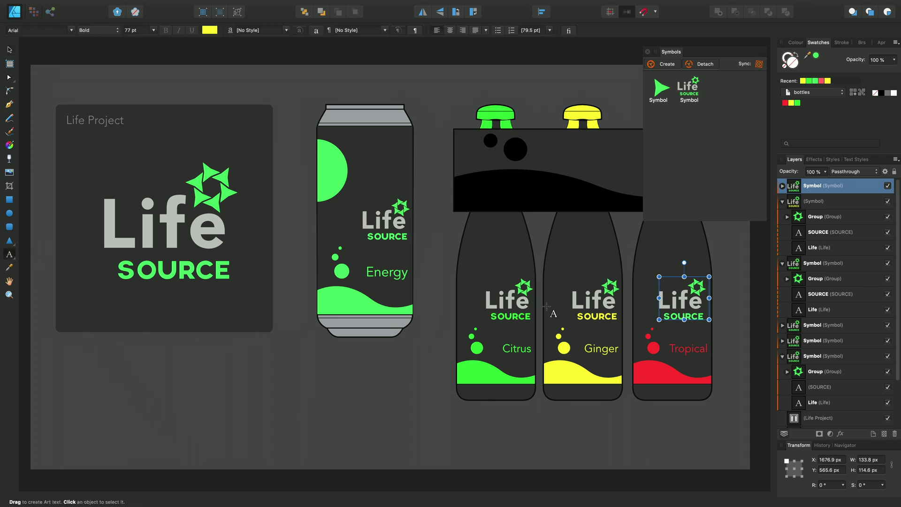
double_click(694, 317)
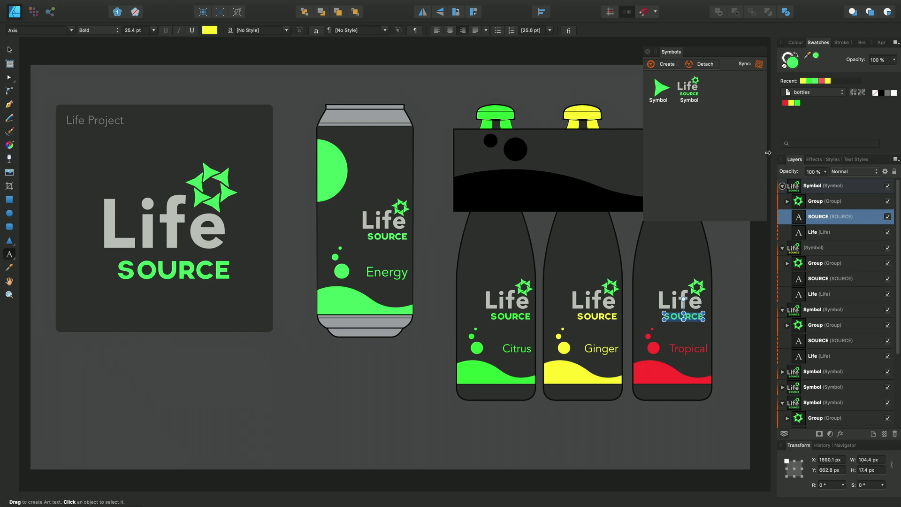
click(784, 103)
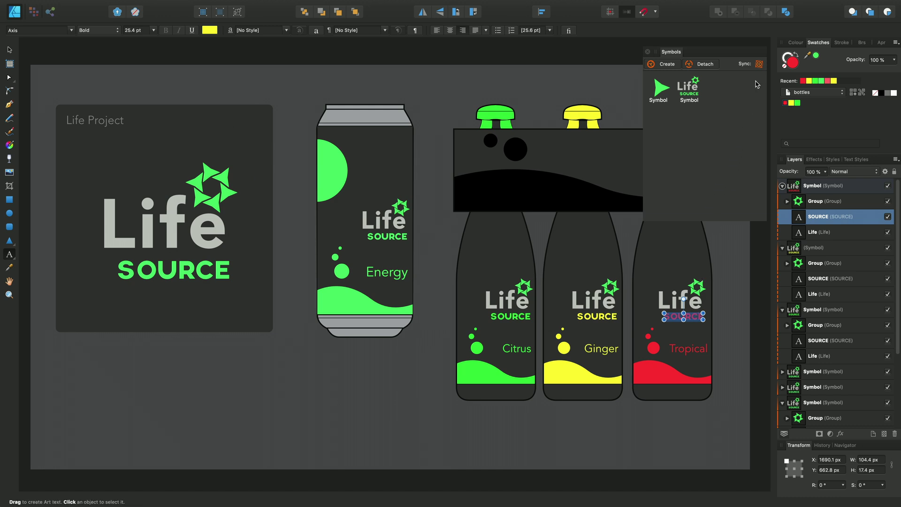
Turn symbol syncing back on and select the SOURCE text in the Life Project card's logo.
click(759, 65)
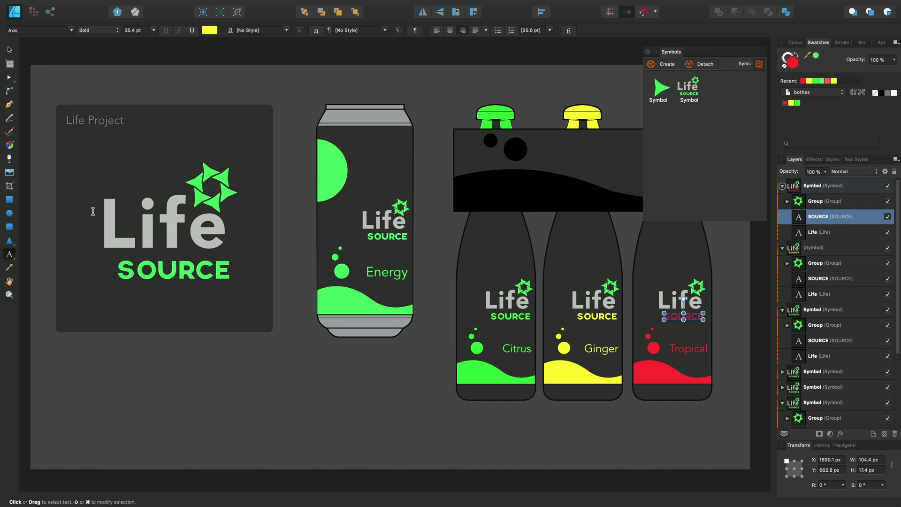
click(10, 50)
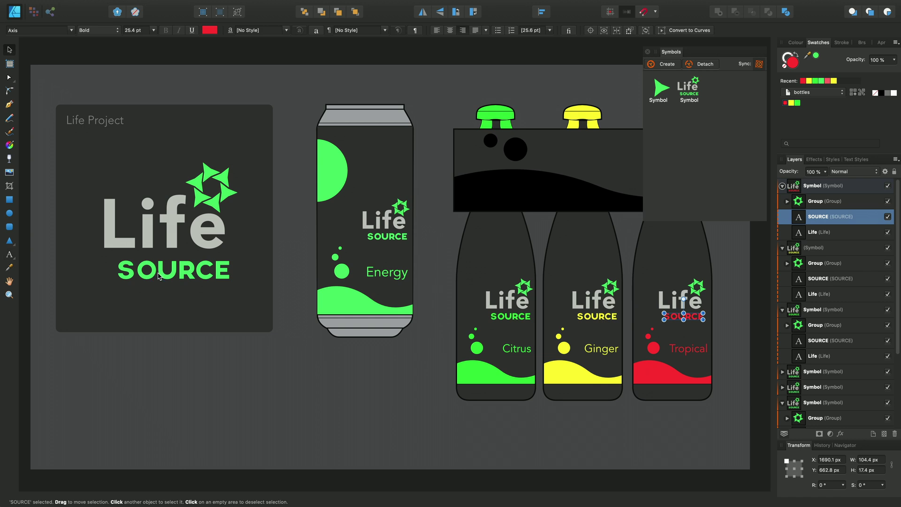
click(184, 277)
click(194, 274)
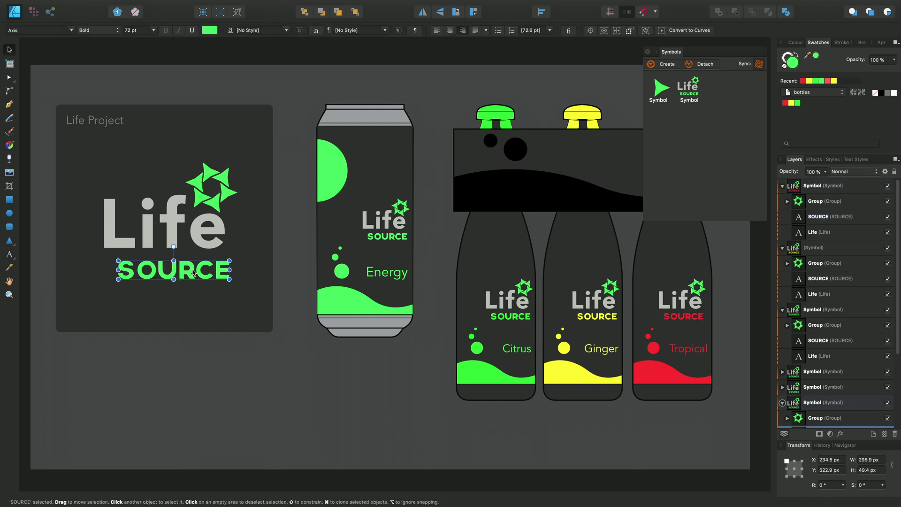
double_click(124, 268)
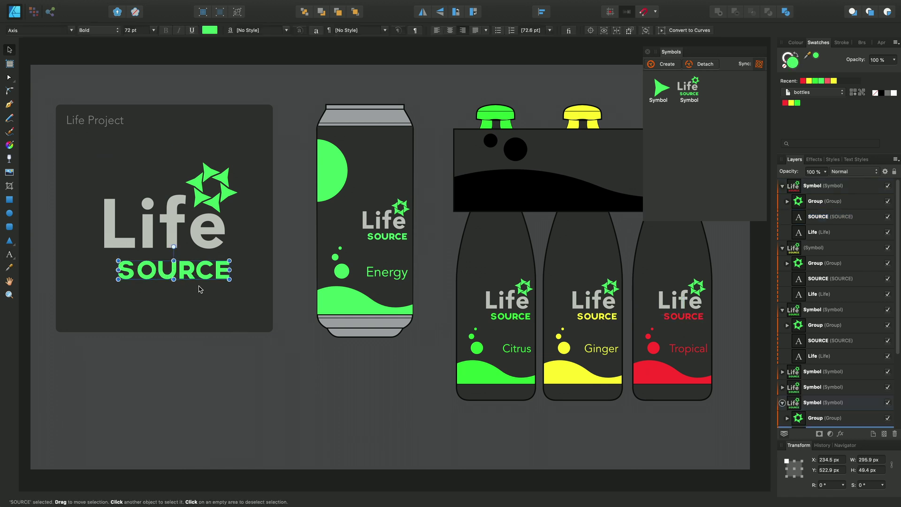